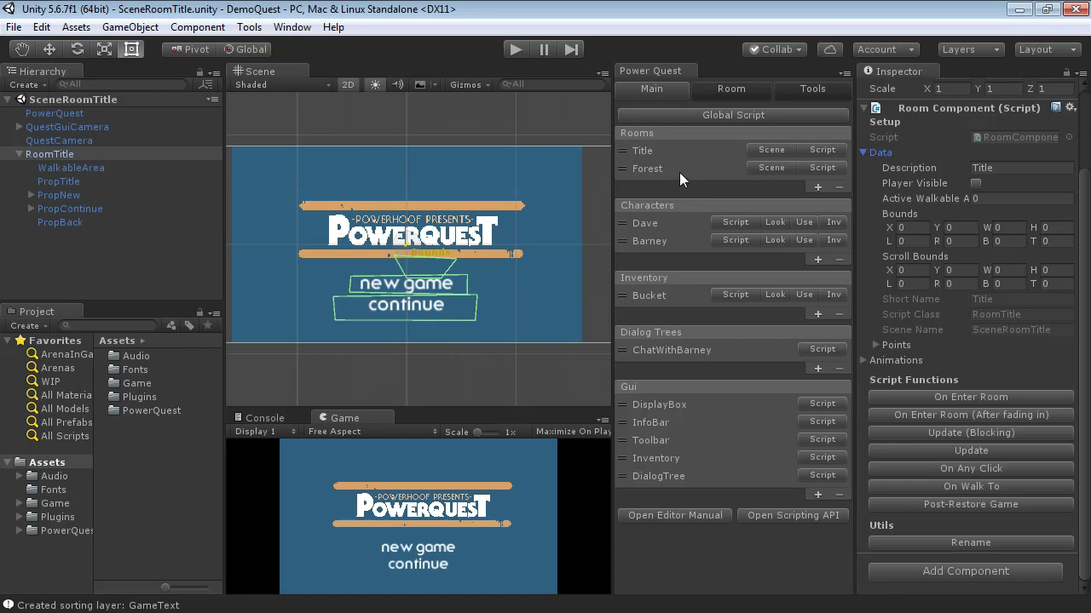
{"action": "left_click", "coordinate": [657, 151]}
{"action": "left_click", "coordinate": [655, 169]}
{"action": "left_click", "coordinate": [660, 153]}
{"action": "left_click", "coordinate": [661, 167]}
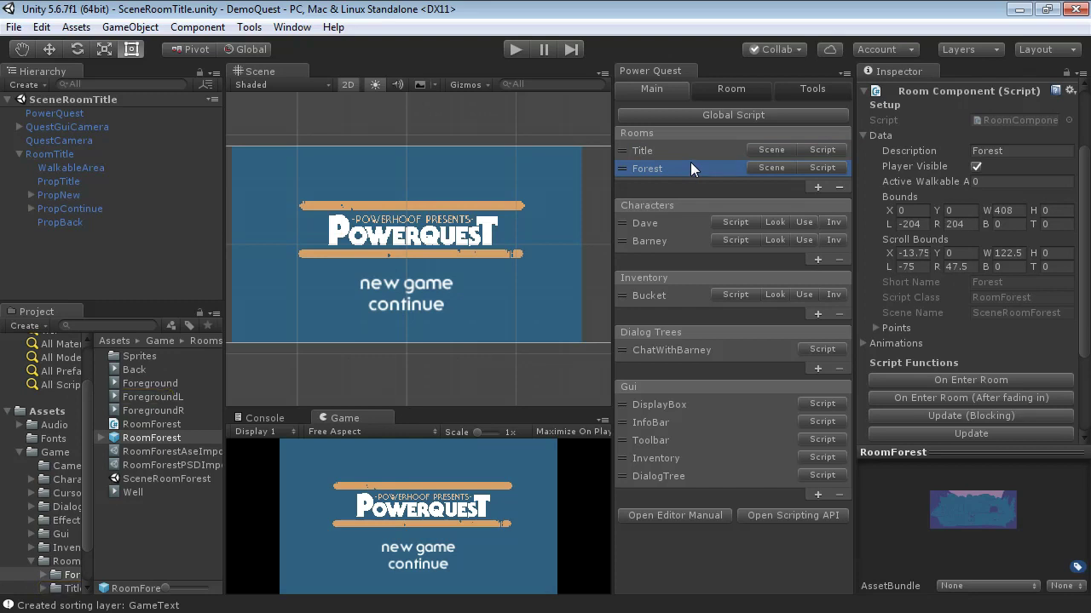
{"action": "left_click", "coordinate": [761, 167]}
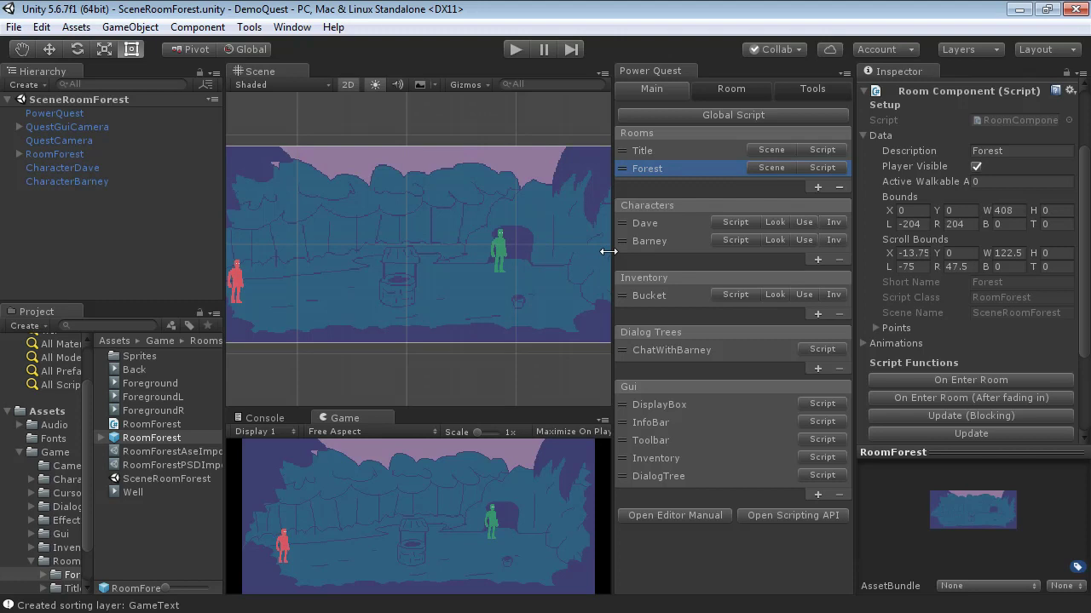
{"action": "left_click", "coordinate": [656, 150]}
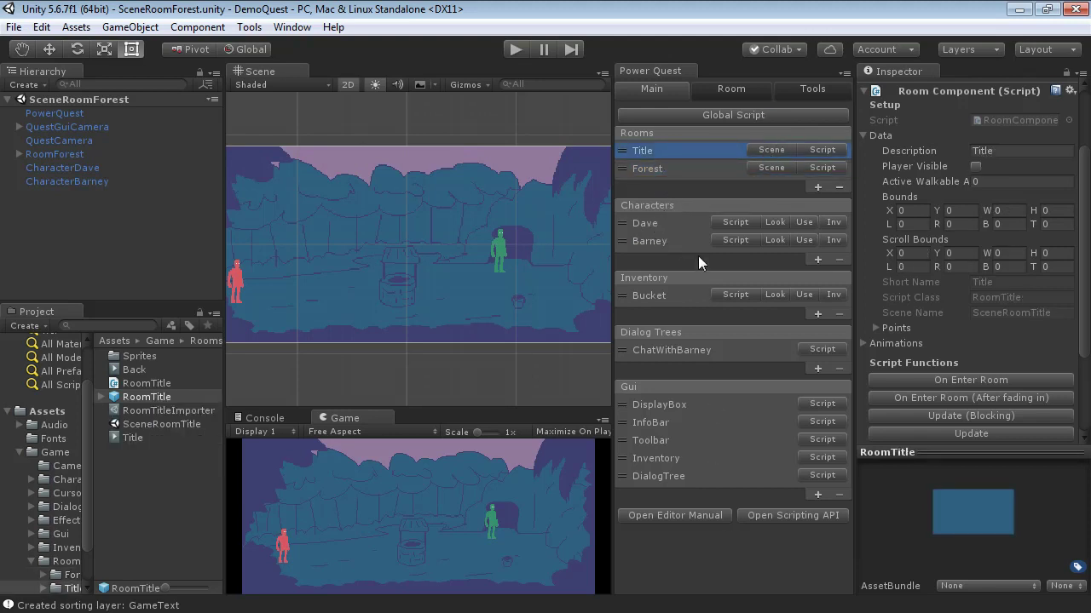
{"action": "left_click", "coordinate": [765, 151]}
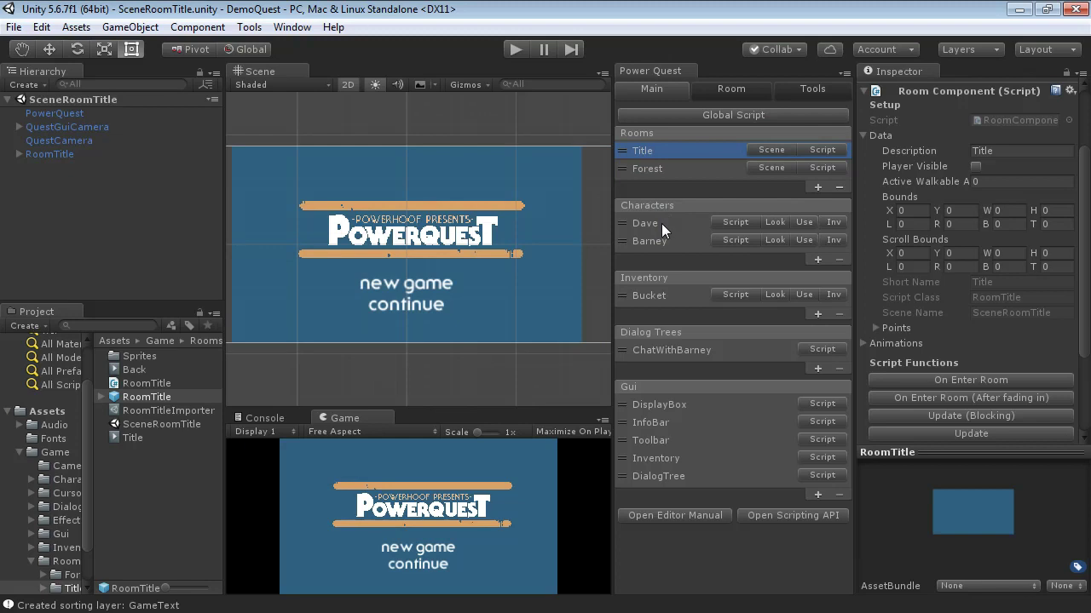
- Inspect the Bucket item, then widen the Inspector to read ChatWithBarney's options like 'Rad cave' and 'Bye!'
{"action": "left_click", "coordinate": [661, 296]}
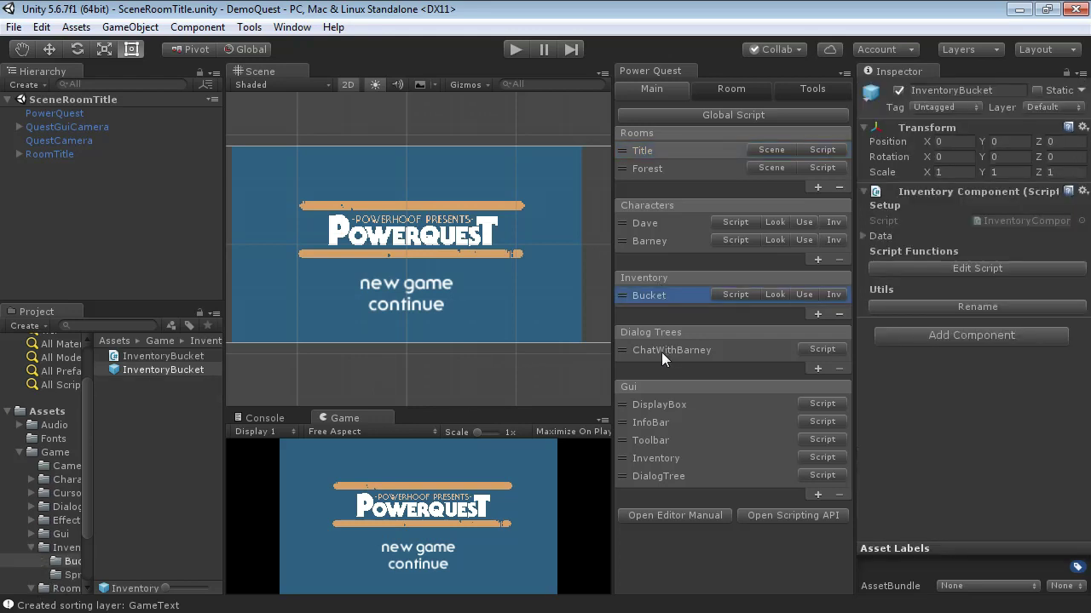
{"action": "left_click", "coordinate": [659, 350]}
{"action": "left_click_drag", "start_coordinate": [854, 330], "coordinate": [748, 331]}
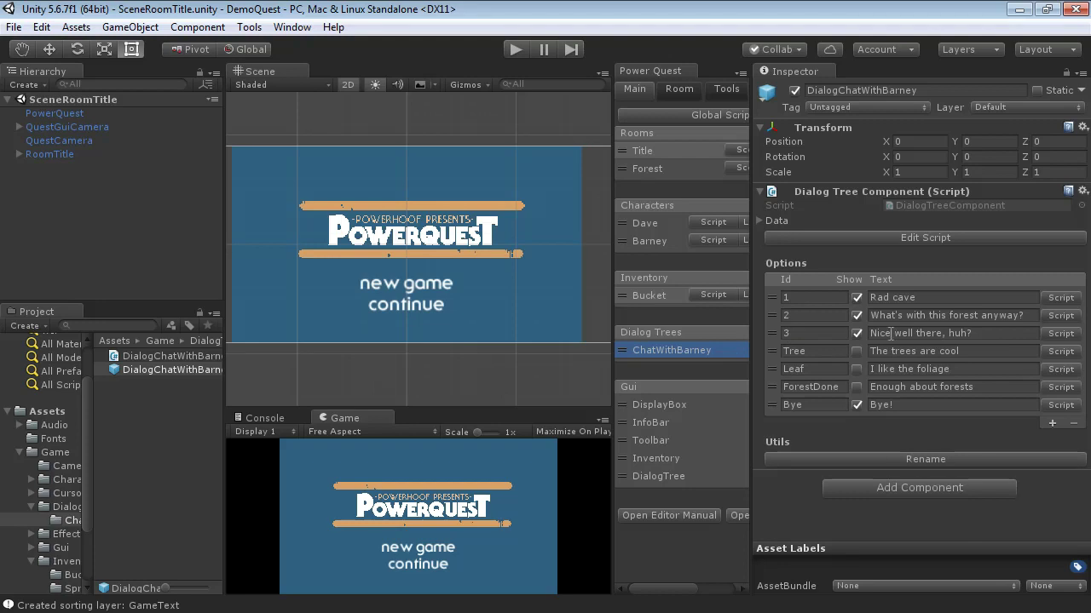
{"action": "left_click_drag", "start_coordinate": [746, 391], "coordinate": [833, 391]}
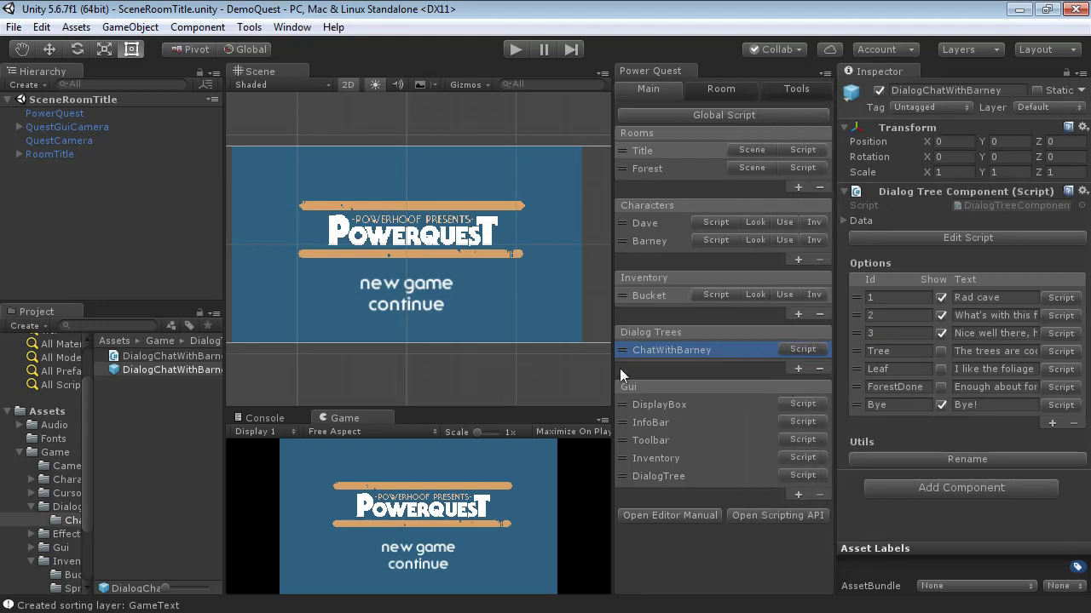
- Enter play mode, enlarge the Game view, and choose 'new game' to reach the Forest room
{"action": "left_click", "coordinate": [512, 51]}
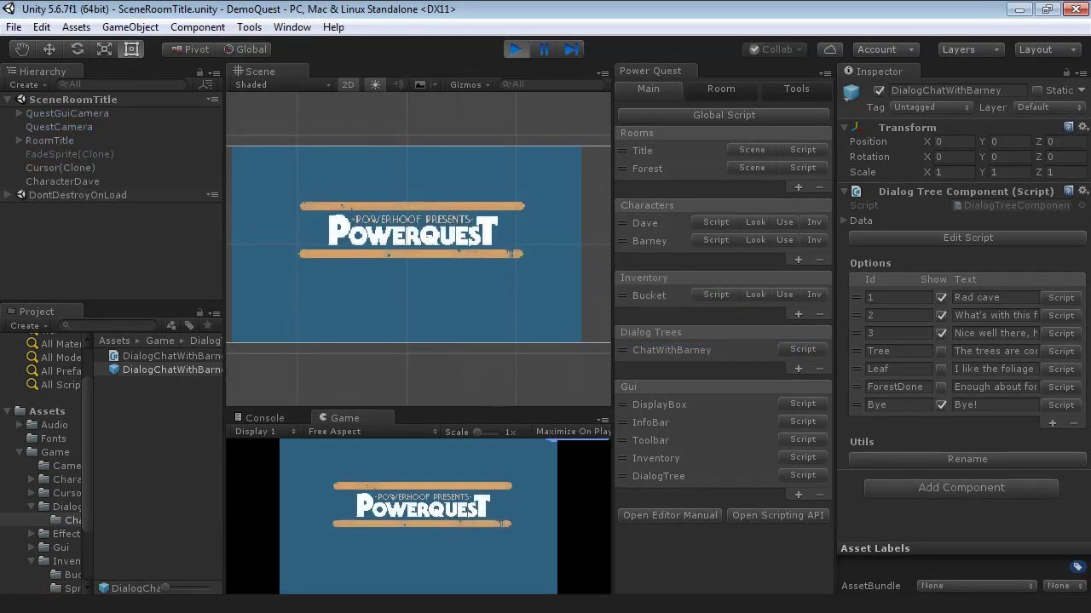
{"action": "left_click_drag", "start_coordinate": [415, 409], "coordinate": [421, 327]}
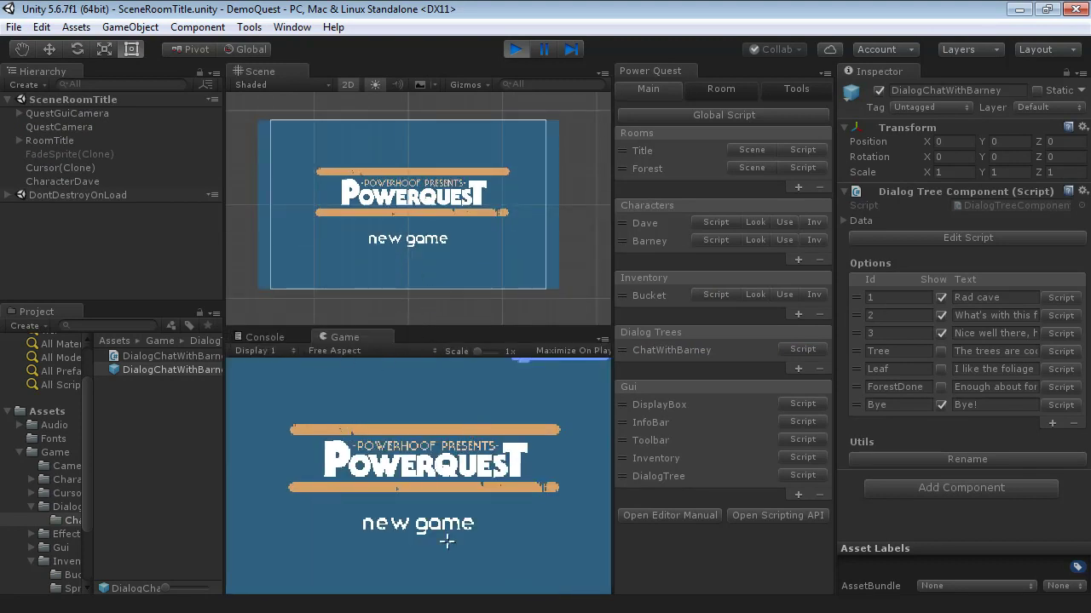
{"action": "left_click", "coordinate": [414, 524]}
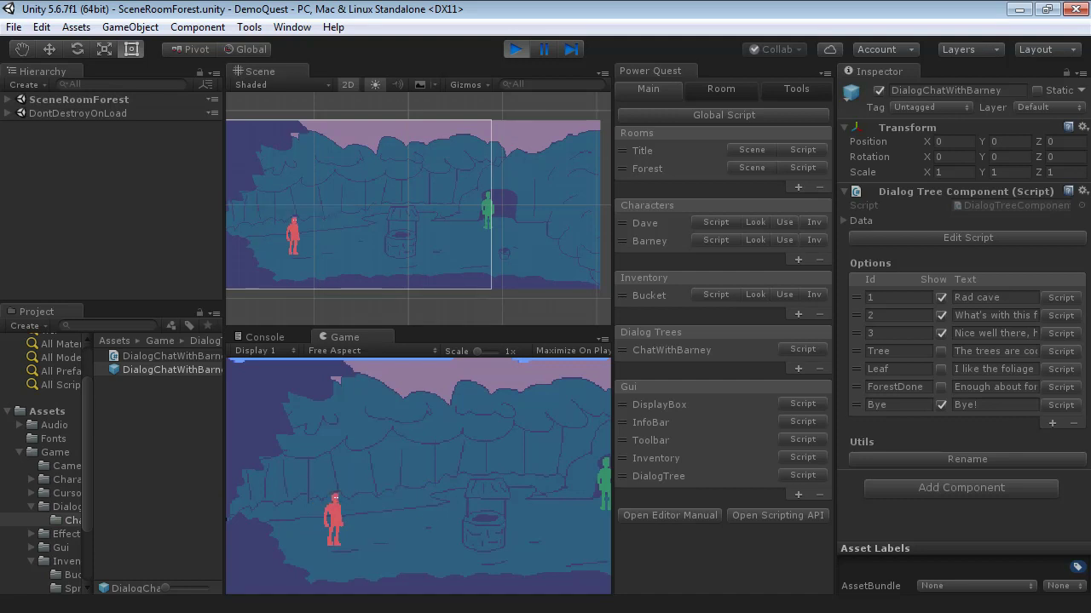
- Walk Dave across the forest and pick up the bucket
{"action": "left_click", "coordinate": [402, 541]}
{"action": "left_click", "coordinate": [323, 542]}
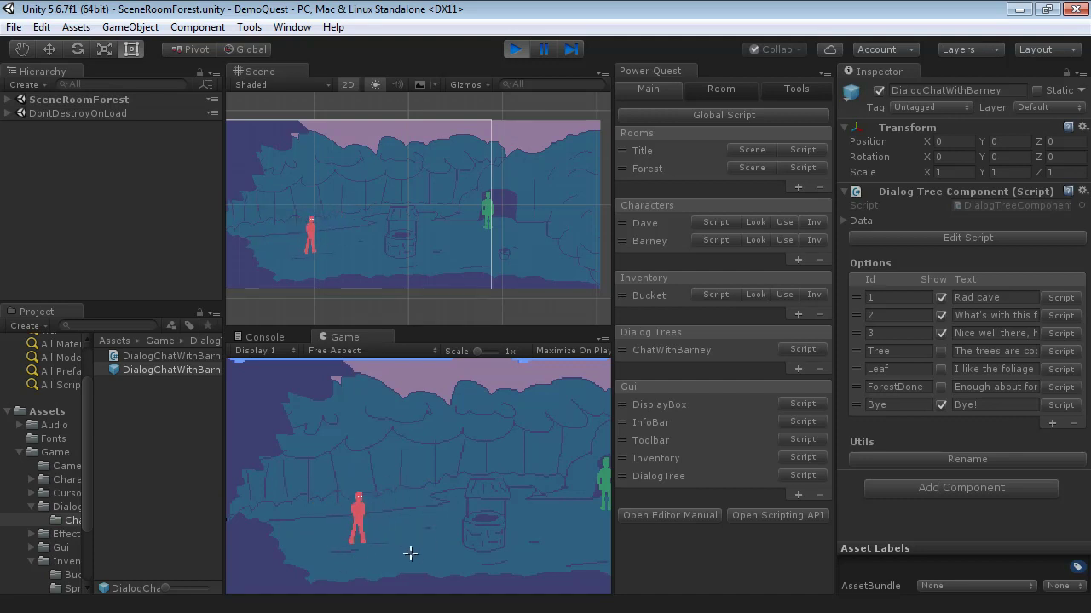
{"action": "left_click", "coordinate": [410, 554]}
{"action": "left_click", "coordinate": [521, 550]}
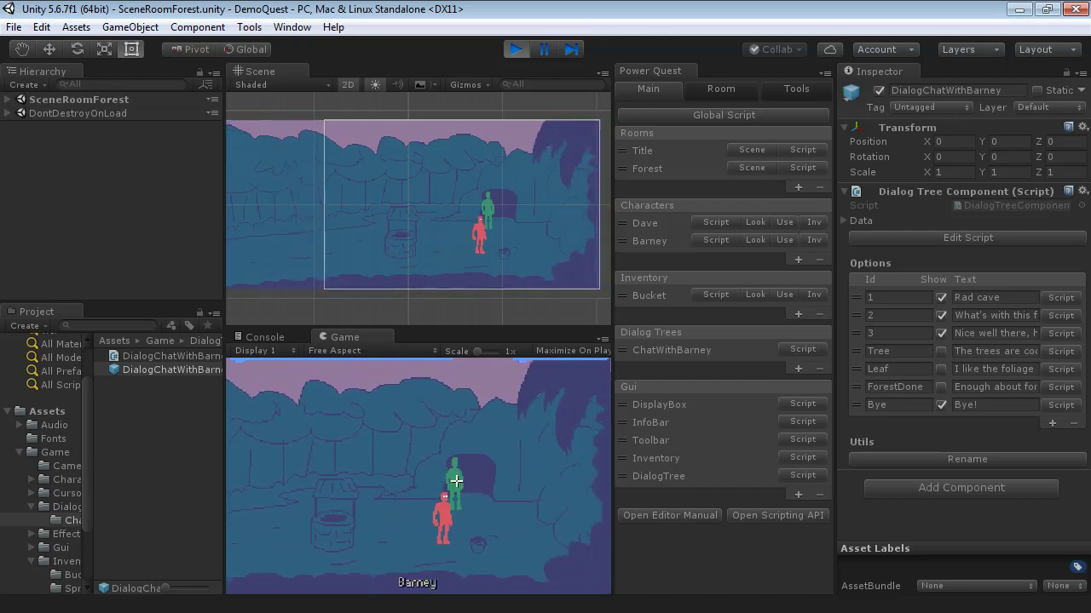
{"action": "left_click", "coordinate": [476, 546]}
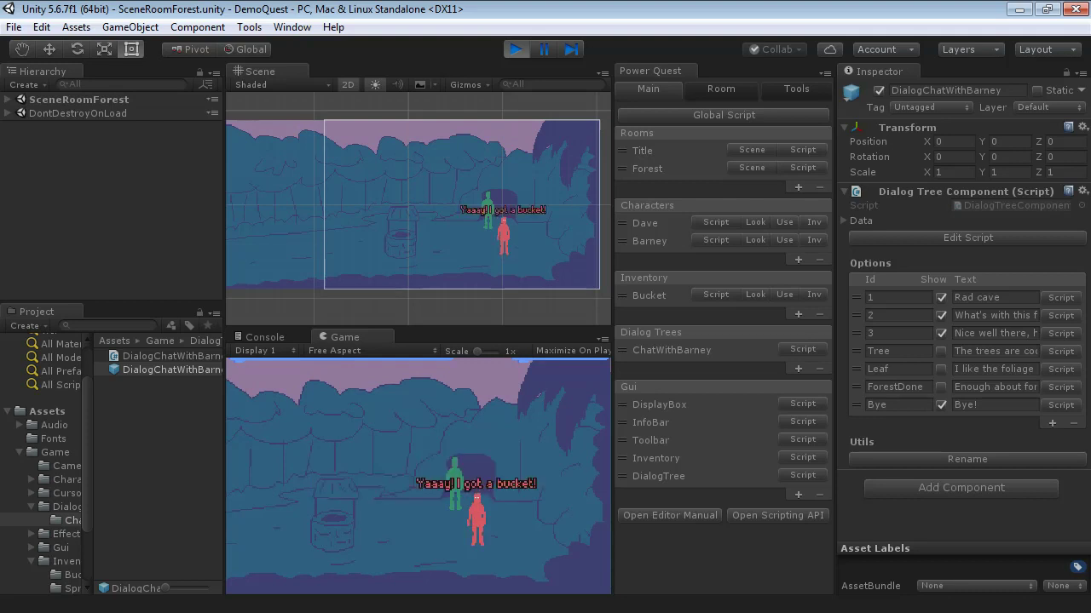
- Walk Dave around the clearing and examine the bucket in the inventory
{"action": "left_click", "coordinate": [429, 550]}
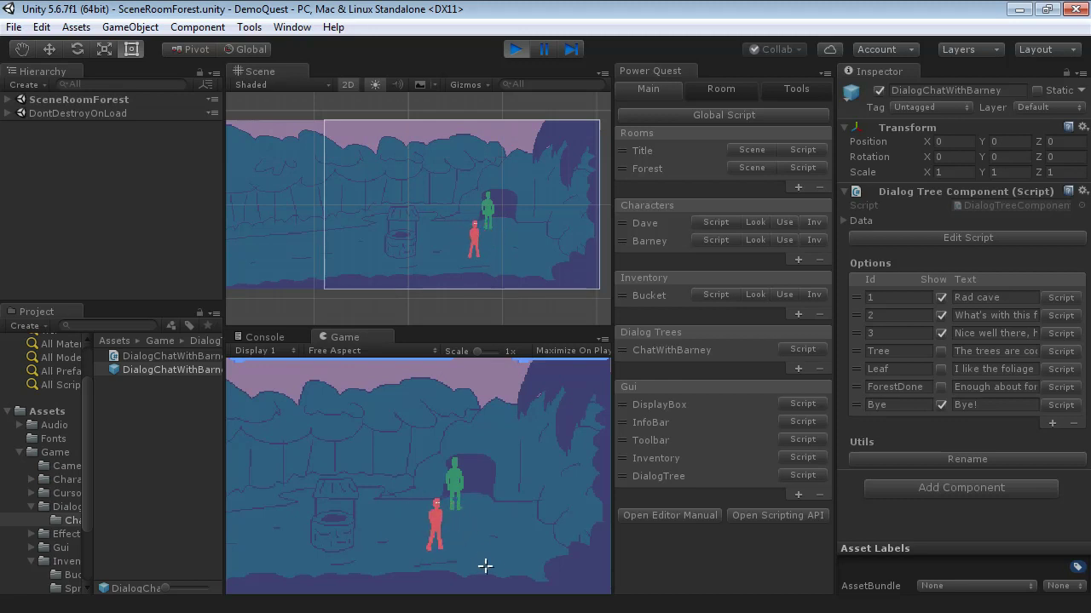
{"action": "left_click", "coordinate": [485, 565]}
{"action": "left_click", "coordinate": [455, 546]}
{"action": "left_click", "coordinate": [475, 541]}
{"action": "left_click", "coordinate": [445, 540]}
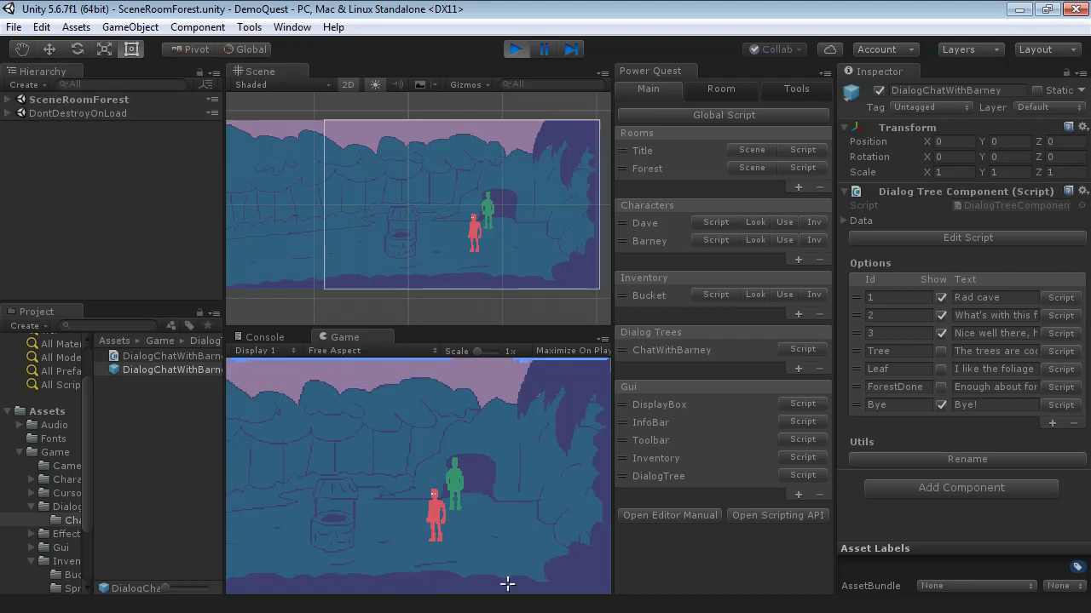
{"action": "left_click", "coordinate": [460, 548]}
{"action": "left_click", "coordinate": [460, 548]}
{"action": "left_click", "coordinate": [400, 500]}
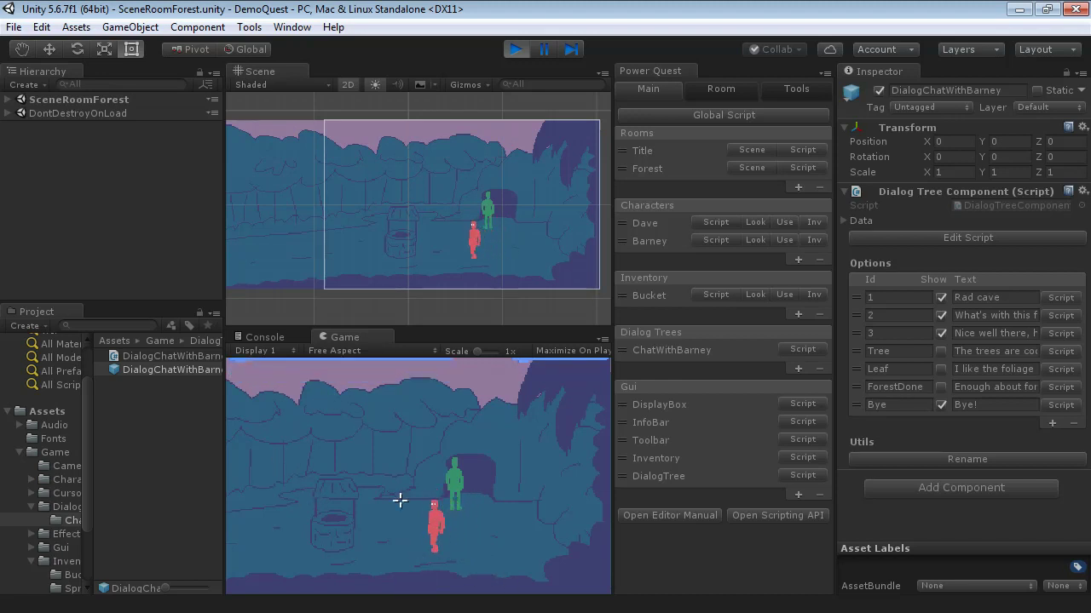
{"action": "mouse_move", "coordinate": [244, 368]}
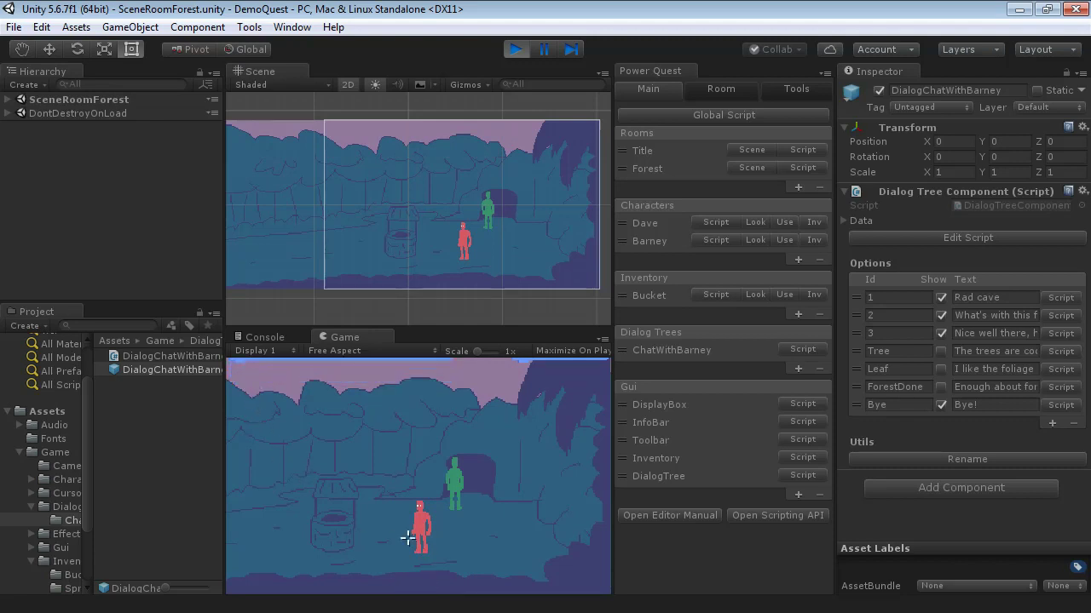
{"action": "right_click", "coordinate": [243, 368]}
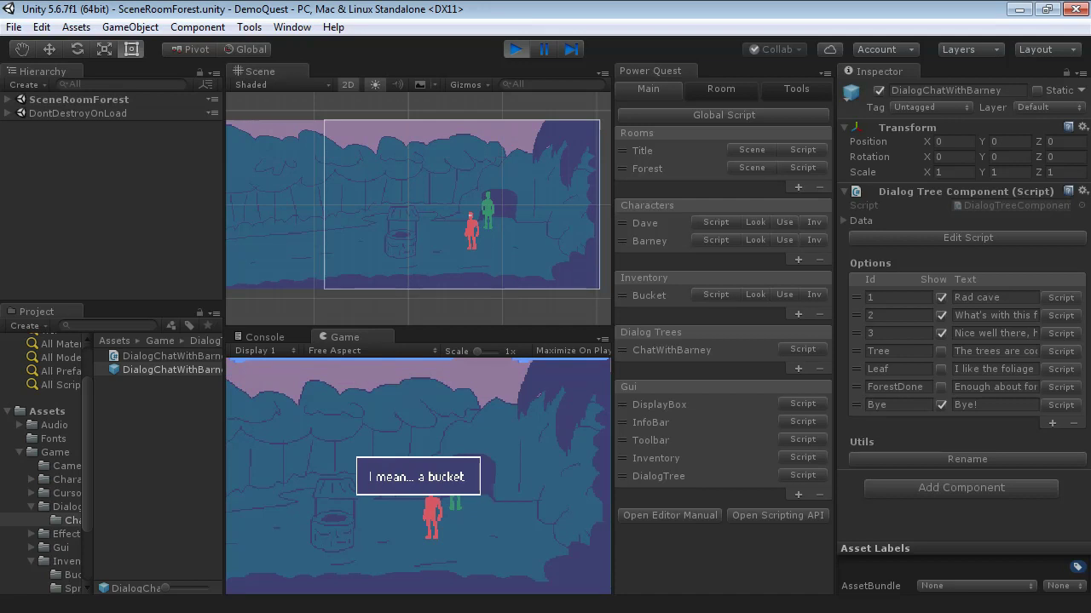
- Walk Dave near Barney and use the bucket on the well to collect water
{"action": "mouse_move", "coordinate": [537, 368]}
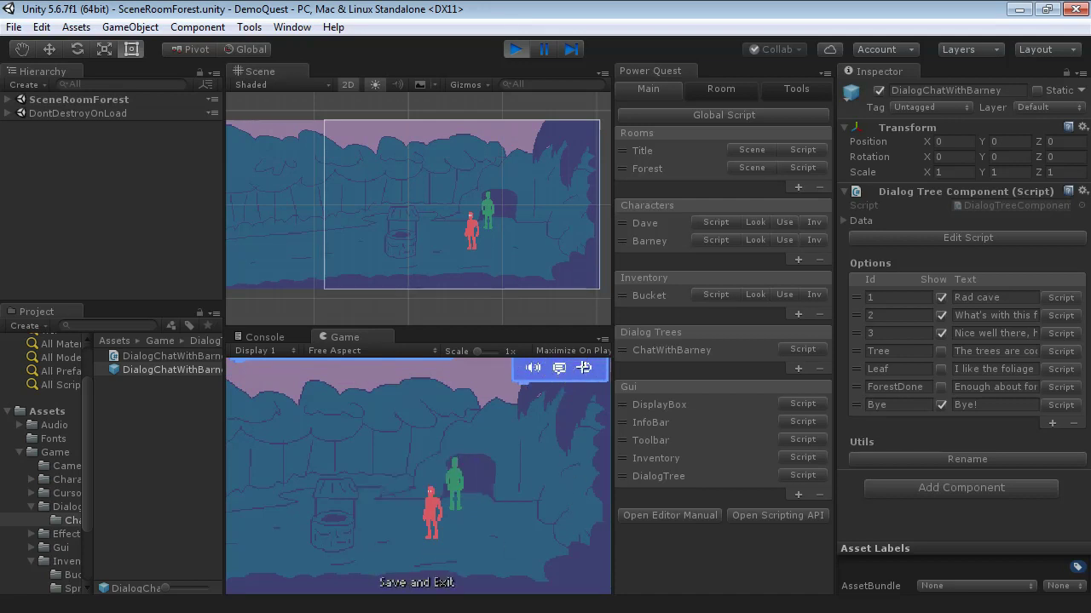
{"action": "left_click", "coordinate": [525, 527]}
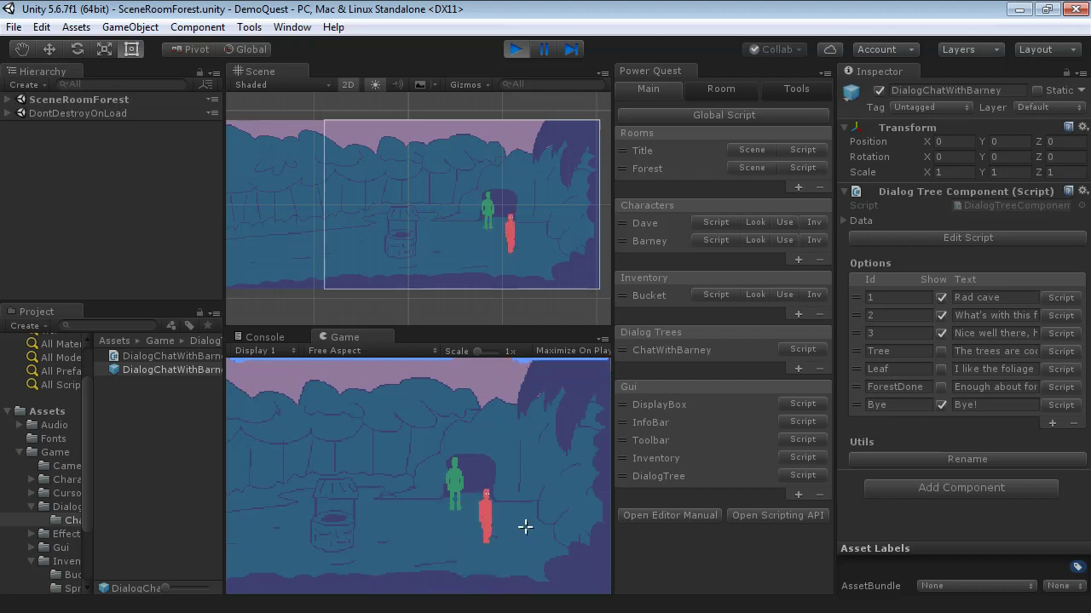
{"action": "left_click", "coordinate": [504, 573]}
{"action": "left_click", "coordinate": [506, 504]}
{"action": "left_click", "coordinate": [434, 547]}
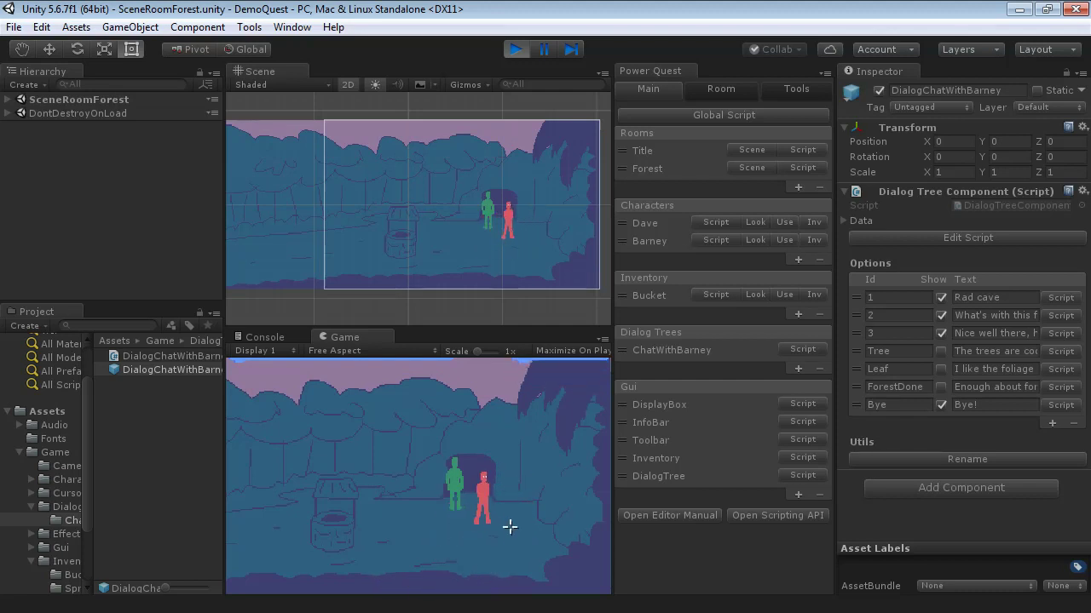
{"action": "left_click", "coordinate": [477, 550]}
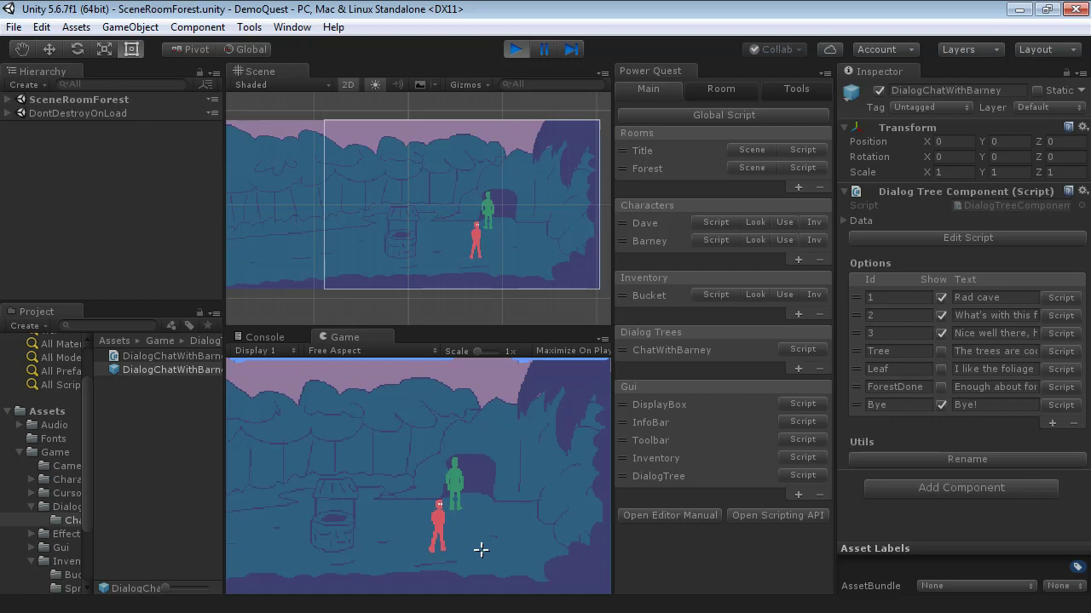
{"action": "left_click", "coordinate": [422, 550]}
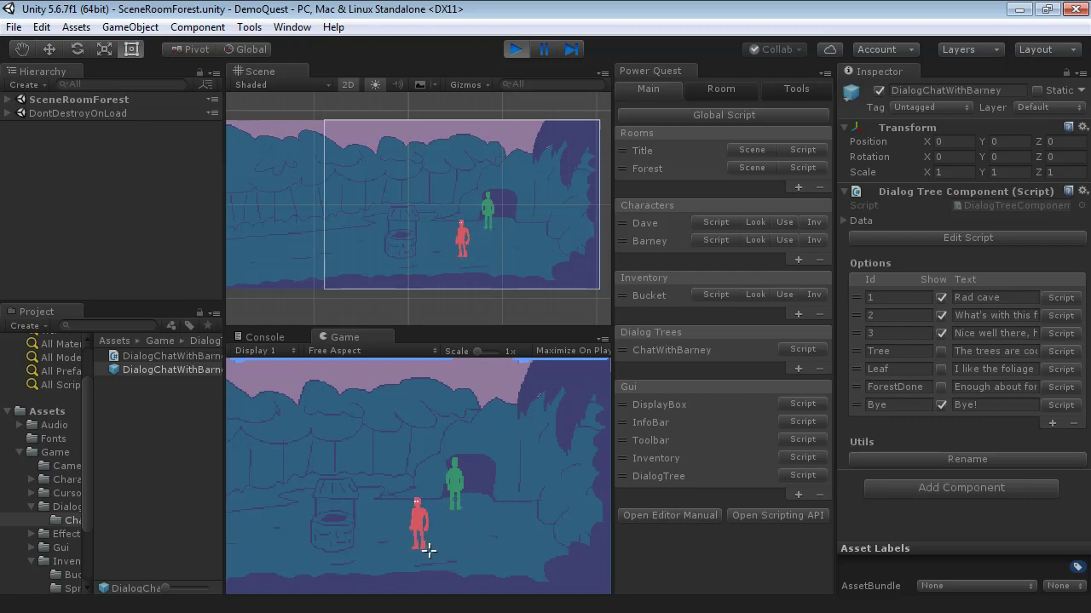
{"action": "left_click", "coordinate": [466, 549]}
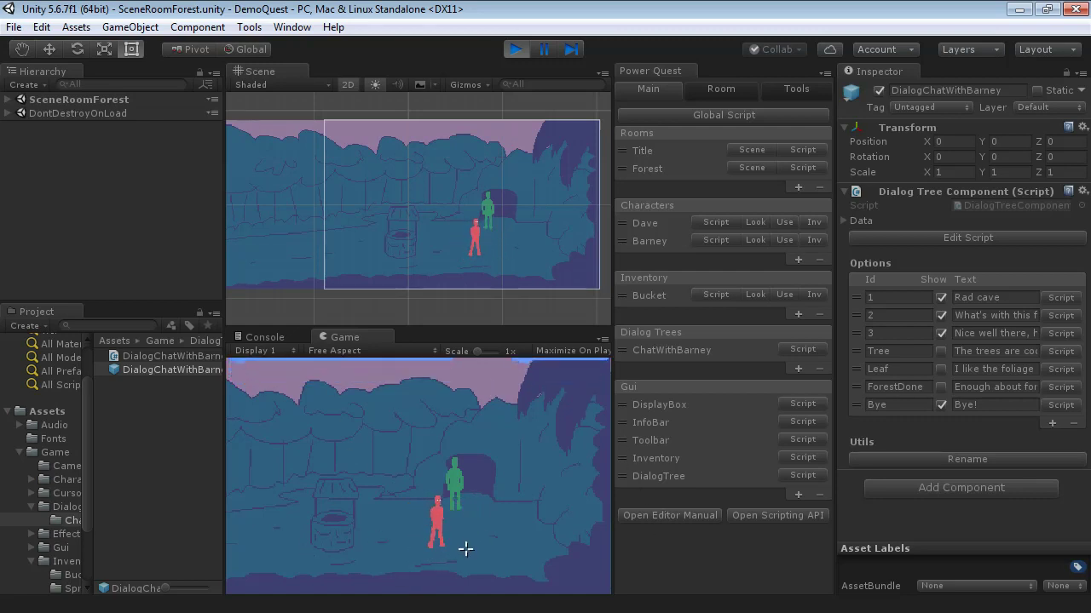
{"action": "left_click", "coordinate": [328, 528]}
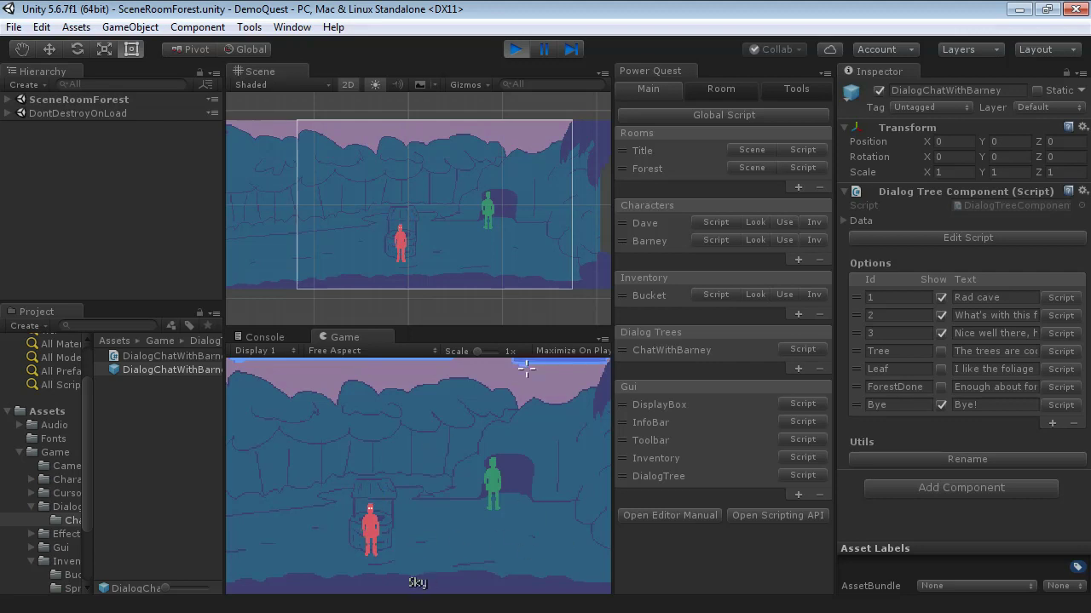
{"action": "left_click", "coordinate": [351, 350]}
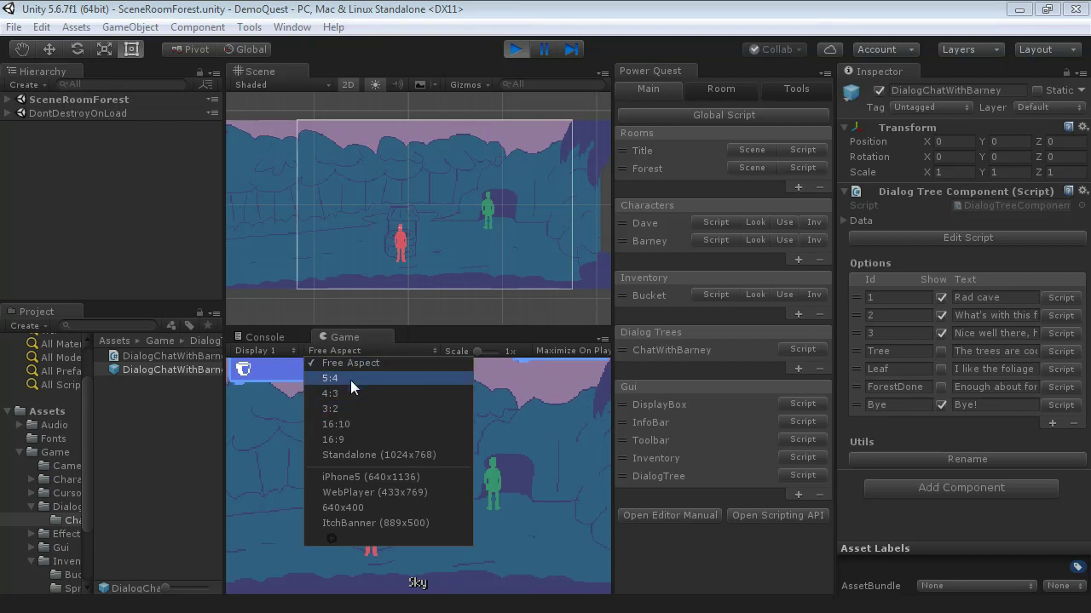
- Switch the running game's preview to a 16:9 aspect ratio
{"action": "left_click", "coordinate": [341, 363]}
{"action": "left_click_drag", "start_coordinate": [612, 433], "coordinate": [449, 452]}
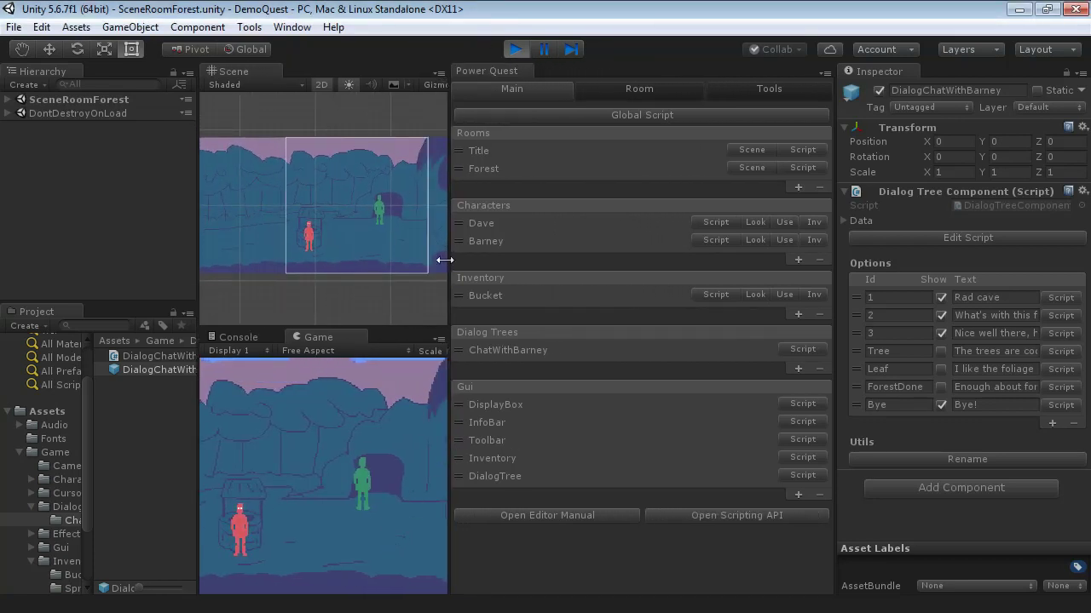
{"action": "left_click", "coordinate": [315, 356]}
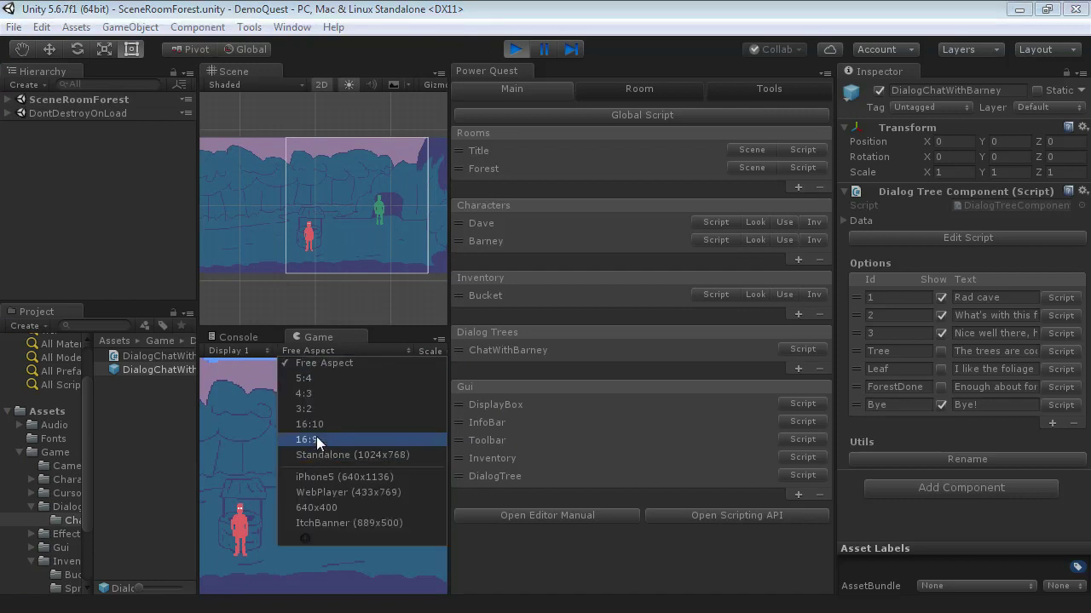
{"action": "left_click", "coordinate": [316, 440]}
{"action": "left_click", "coordinate": [350, 520]}
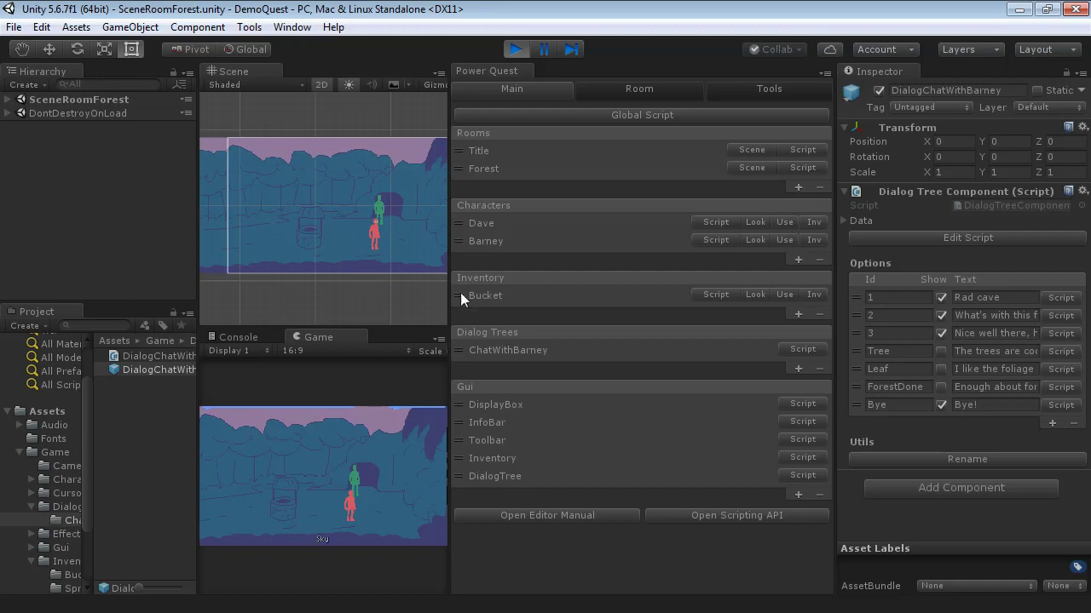
- Stop play mode, enlarge the previews, and settle the Game view on 16:9 after trying 16:10
{"action": "left_click", "coordinate": [515, 49]}
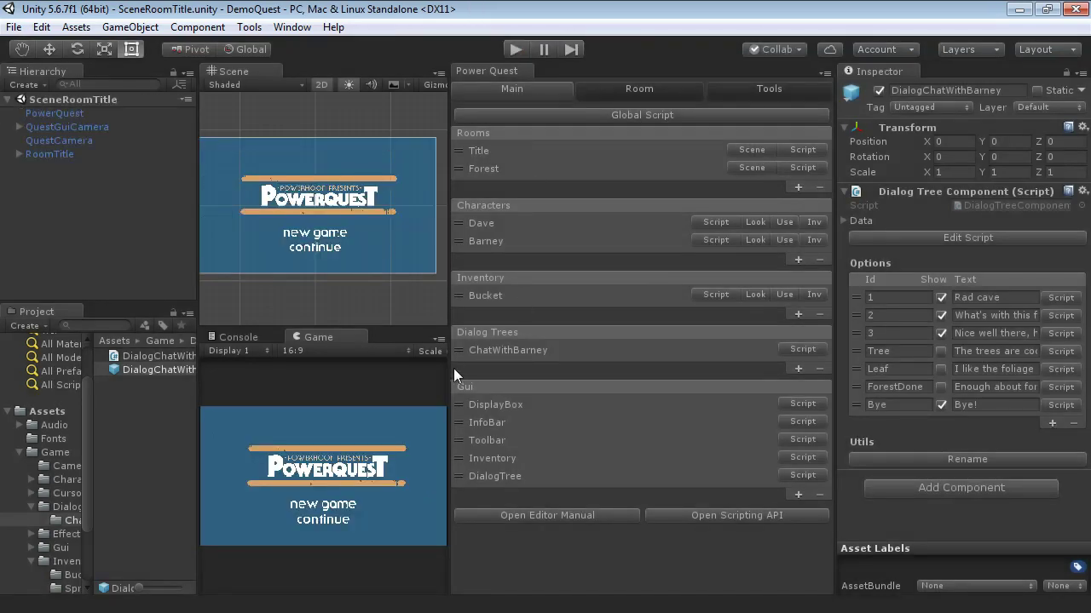
{"action": "left_click_drag", "start_coordinate": [449, 369], "coordinate": [678, 370]}
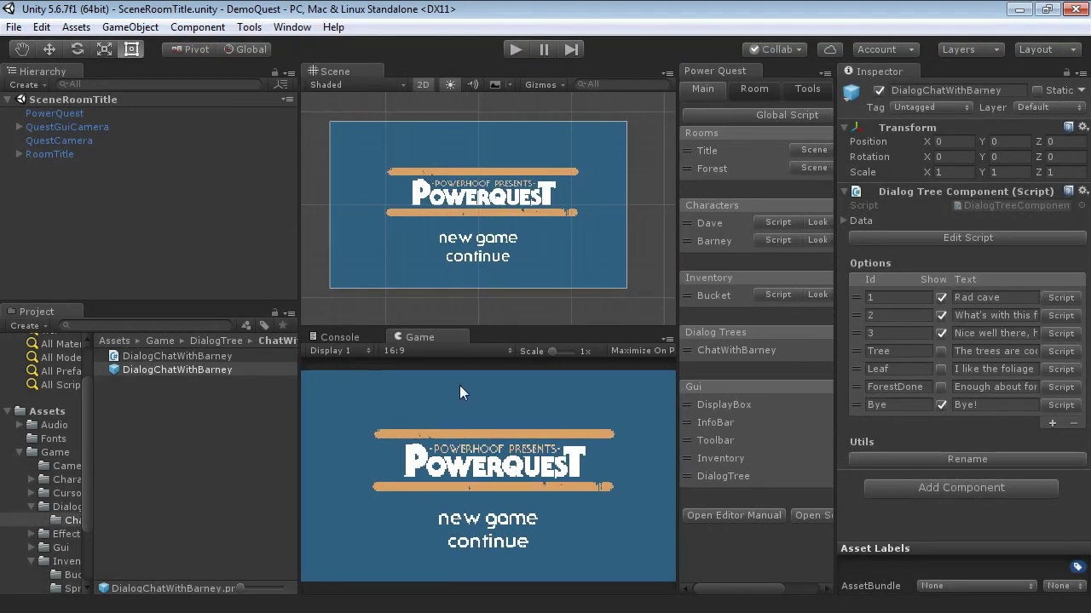
{"action": "left_click", "coordinate": [435, 350]}
{"action": "left_click", "coordinate": [426, 425]}
{"action": "left_click", "coordinate": [404, 351]}
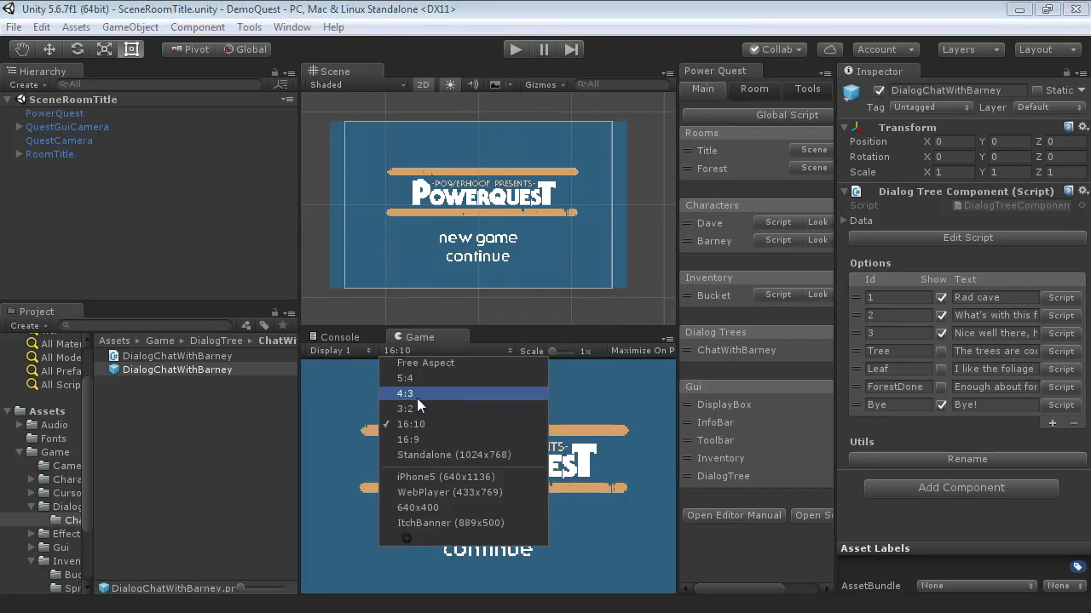
{"action": "left_click", "coordinate": [341, 404]}
{"action": "left_click", "coordinate": [388, 351]}
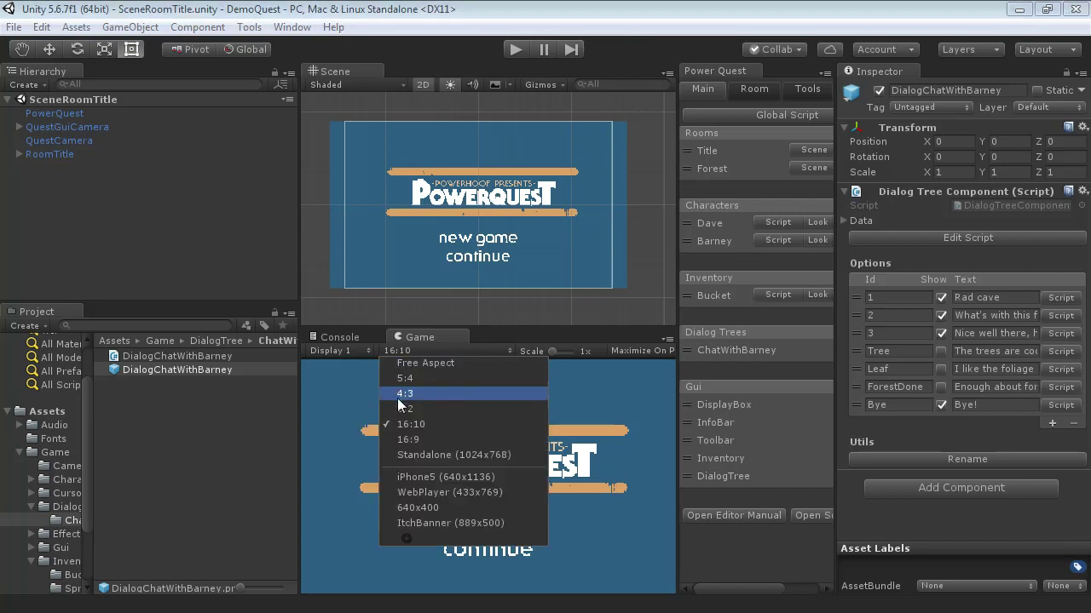
{"action": "left_click", "coordinate": [401, 440]}
{"action": "left_click", "coordinate": [411, 351]}
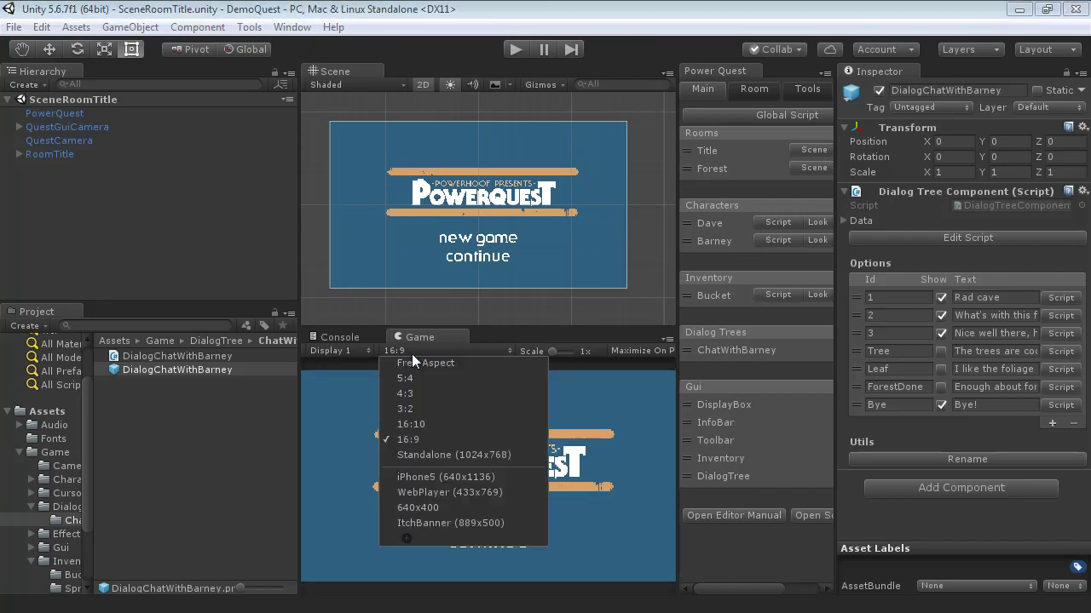
{"action": "left_click", "coordinate": [354, 420]}
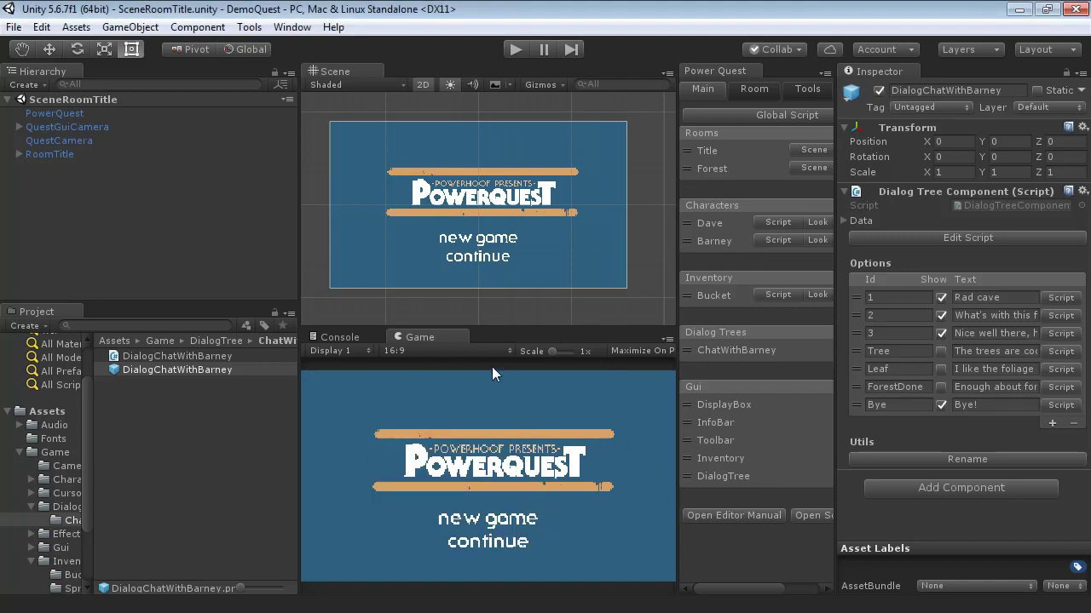
- Rearrange the panels and open the Forest room's scene from the Rooms list
{"action": "left_click_drag", "start_coordinate": [497, 330], "coordinate": [495, 348]}
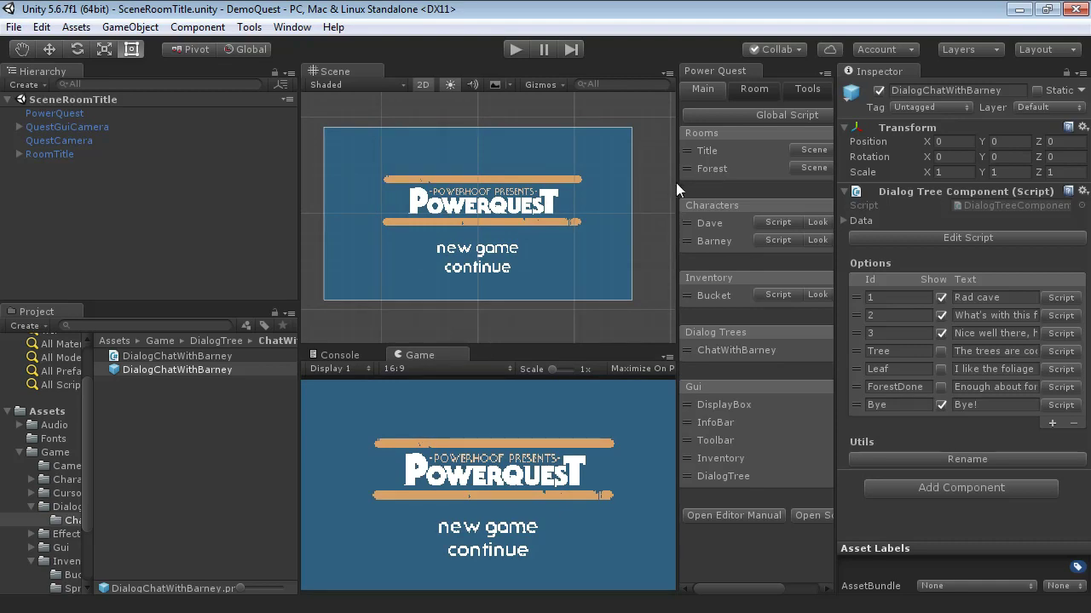
{"action": "left_click_drag", "start_coordinate": [677, 185], "coordinate": [595, 244]}
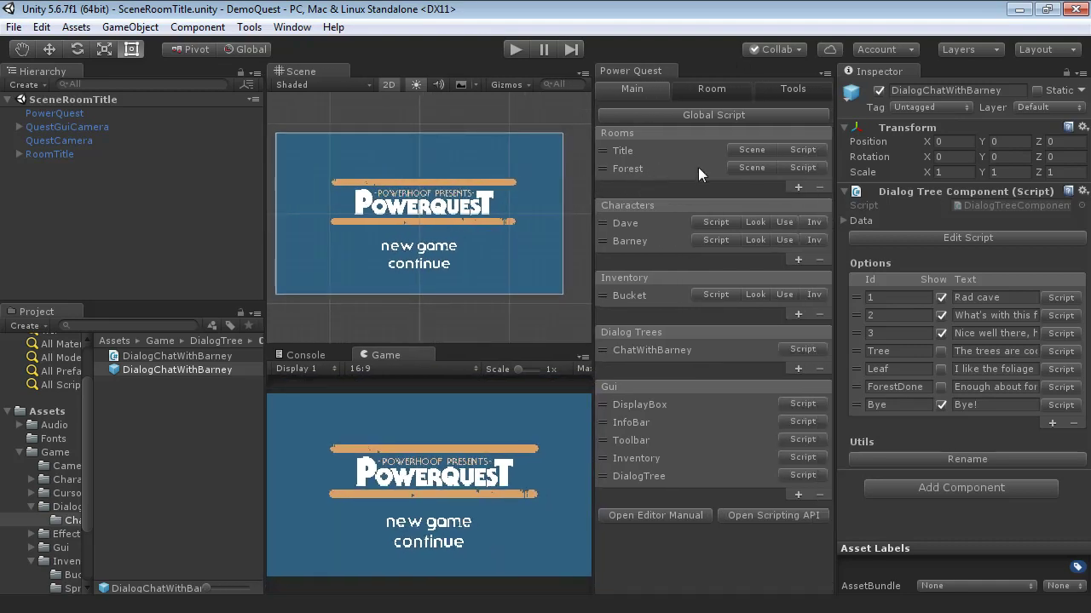
{"action": "left_click", "coordinate": [744, 167]}
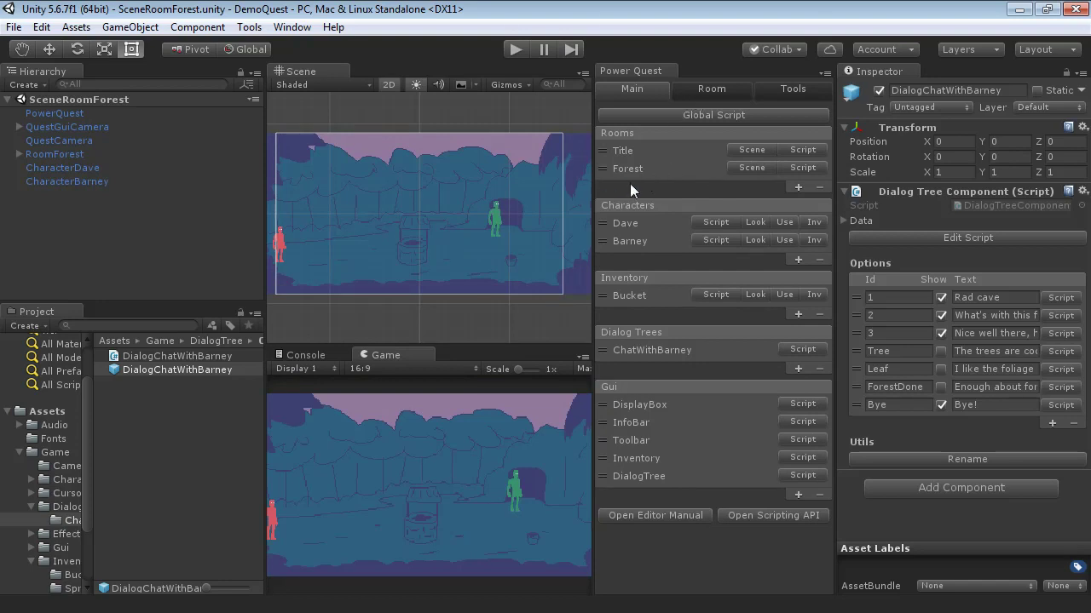
- In the Room tab, inspect the Forest, Cave and Sky hotspot outlines, then the Back prop
{"action": "left_click", "coordinate": [692, 90]}
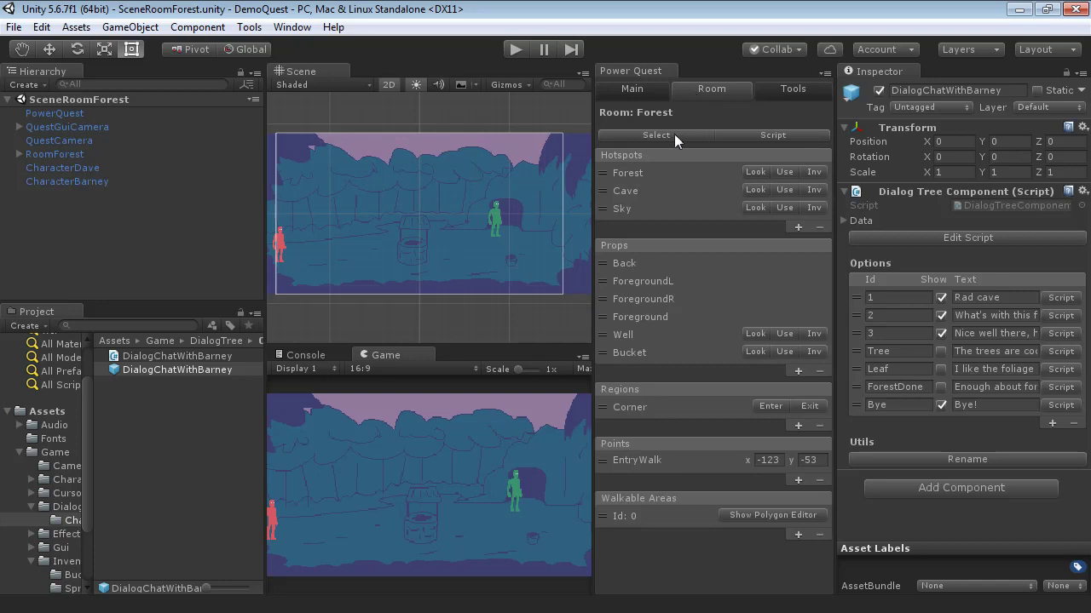
{"action": "left_click", "coordinate": [635, 173]}
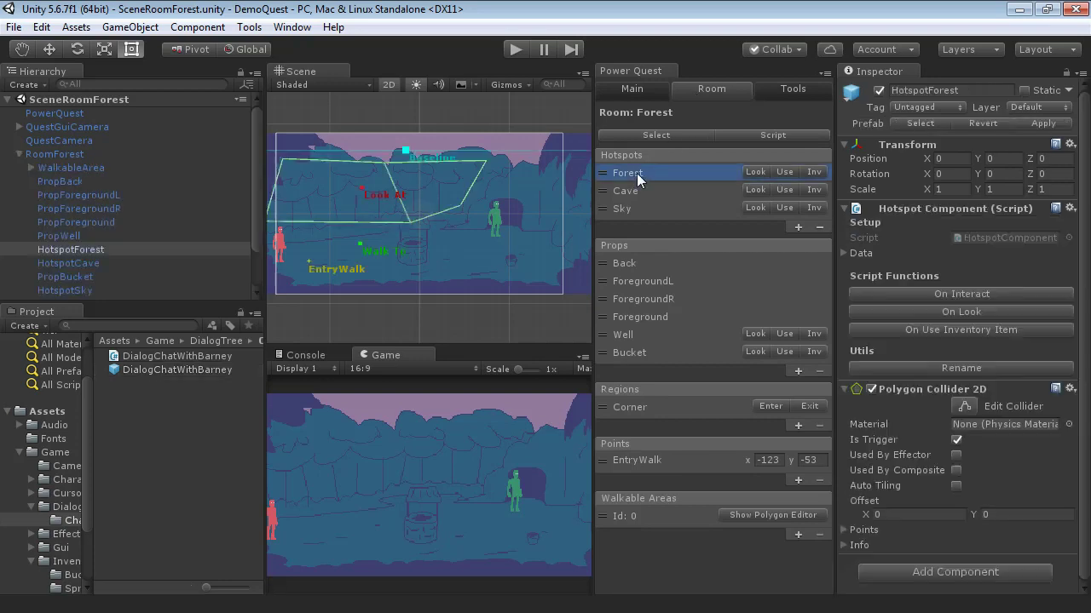
{"action": "left_click", "coordinate": [630, 190]}
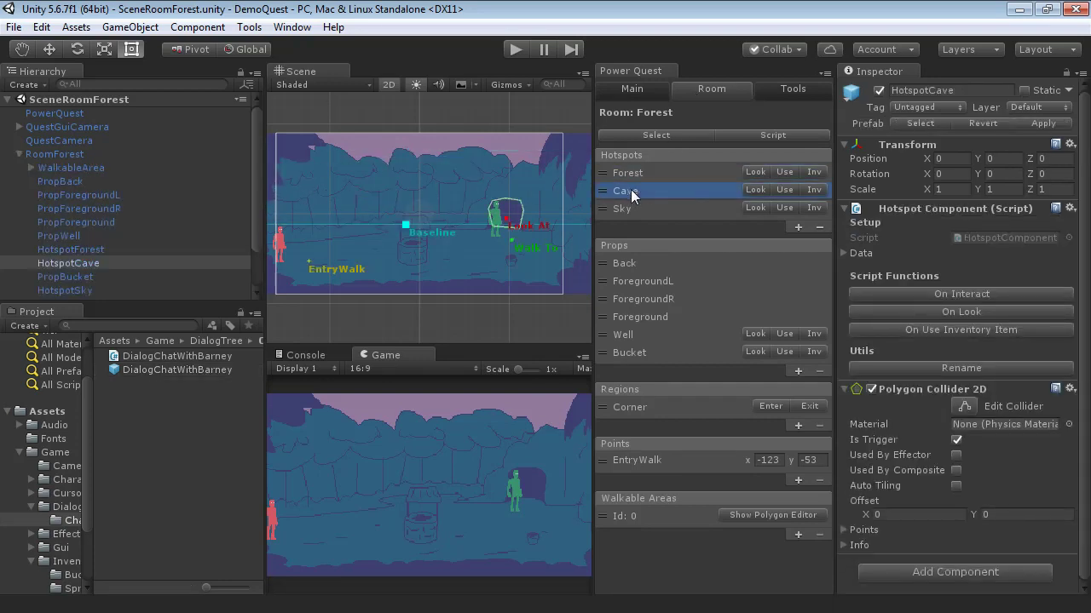
{"action": "left_click", "coordinate": [637, 208]}
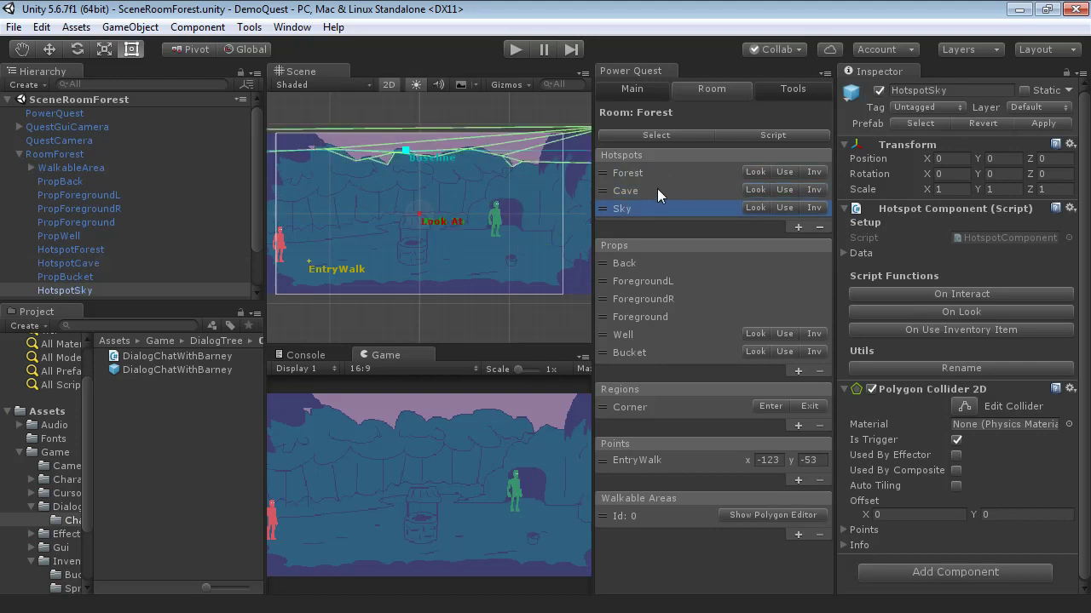
{"action": "left_click", "coordinate": [634, 174]}
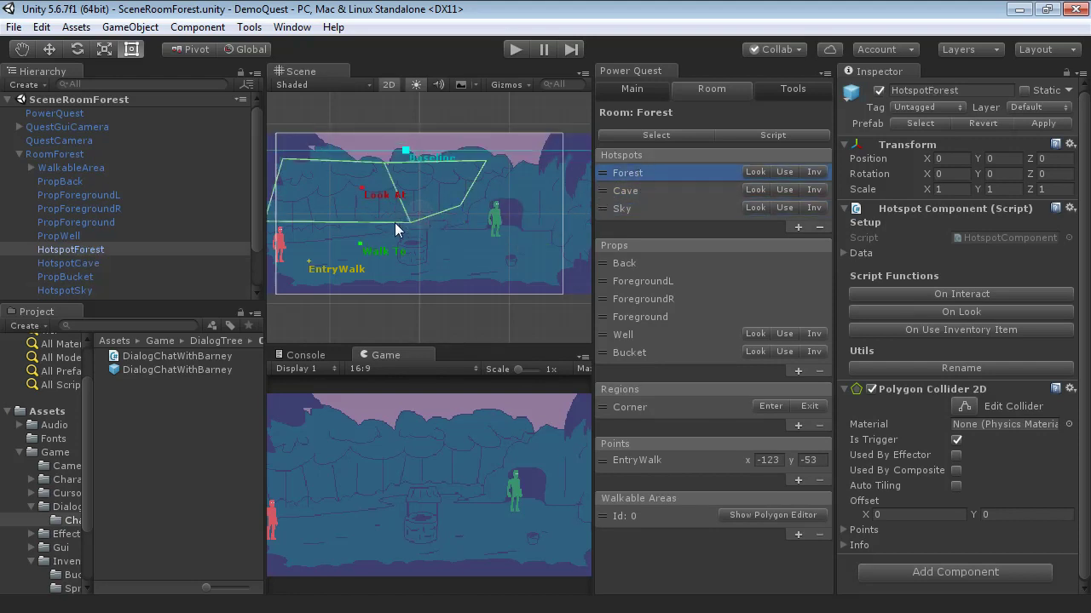
{"action": "left_click", "coordinate": [624, 189]}
{"action": "left_click", "coordinate": [640, 178]}
{"action": "left_click", "coordinate": [642, 191]}
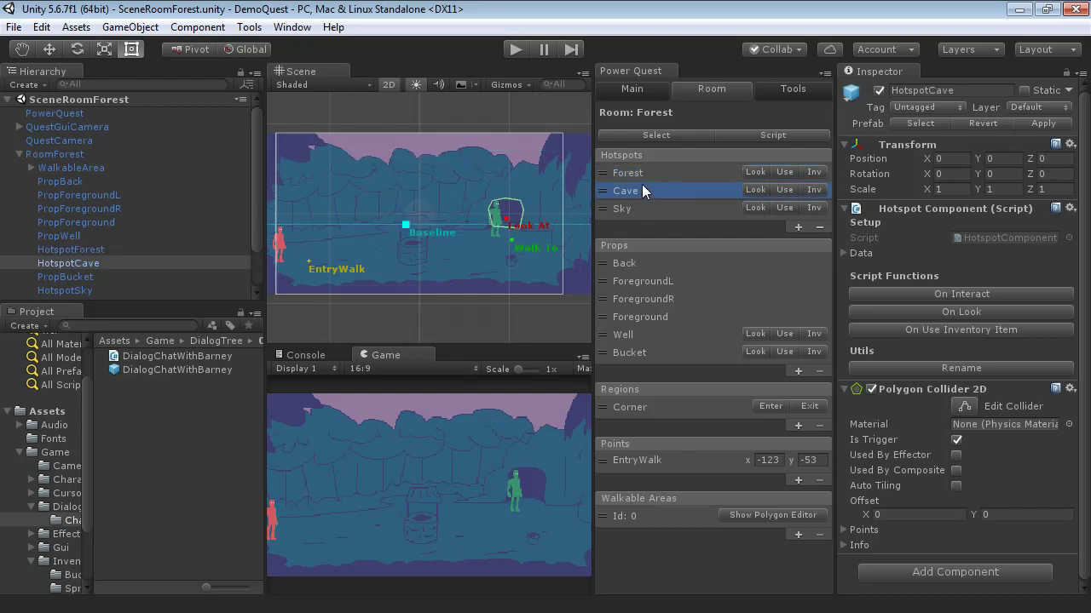
{"action": "left_click", "coordinate": [645, 265]}
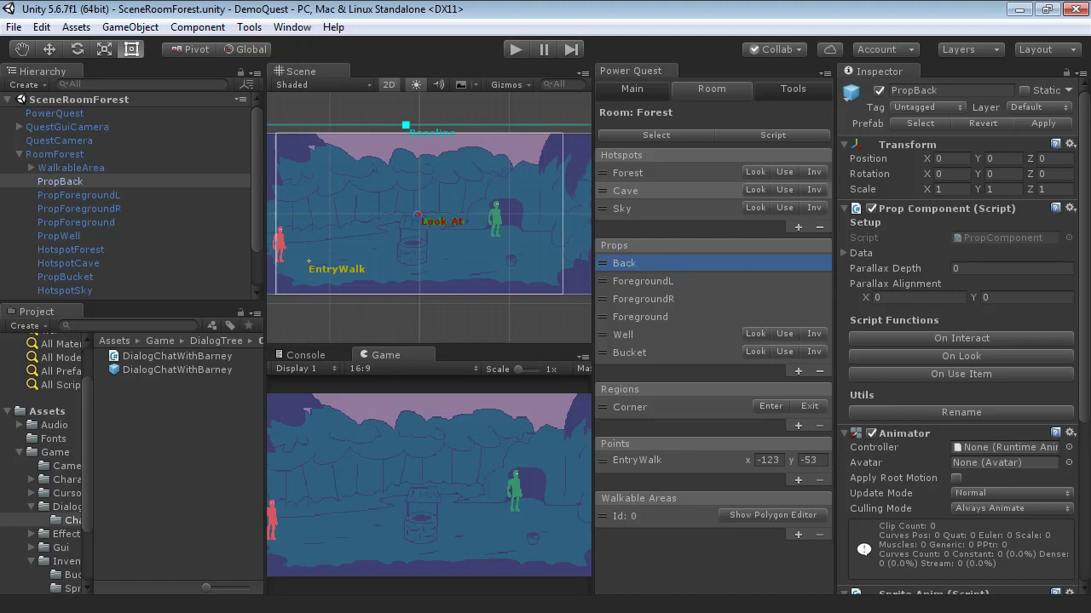
- Compare the Back, ForegroundL and ForegroundR props, then view the Well prop's trigger collider
{"action": "left_click", "coordinate": [650, 278]}
{"action": "left_click", "coordinate": [659, 301]}
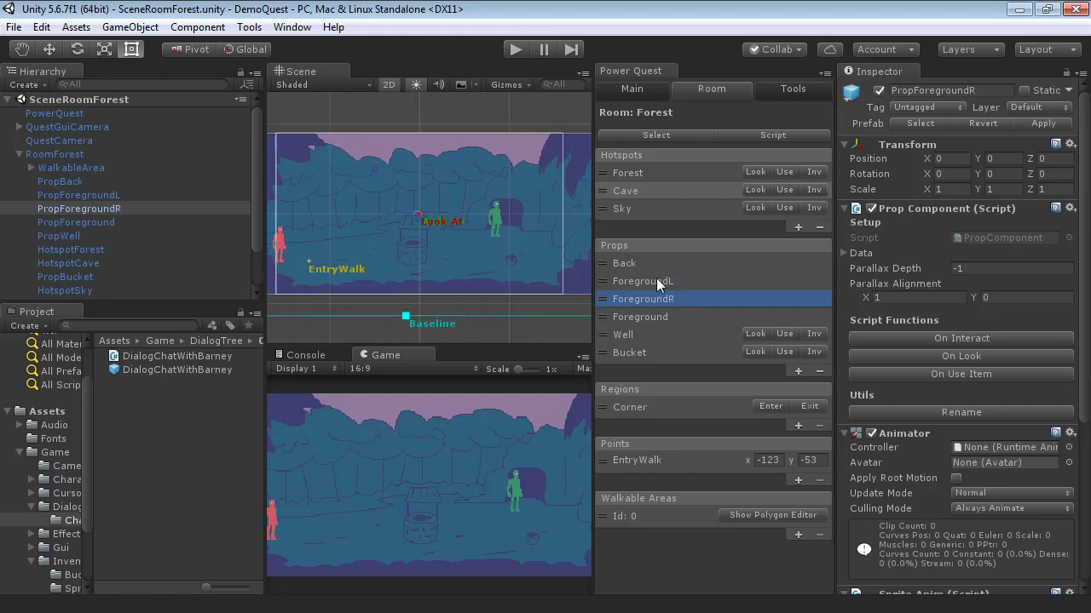
{"action": "left_click", "coordinate": [654, 263]}
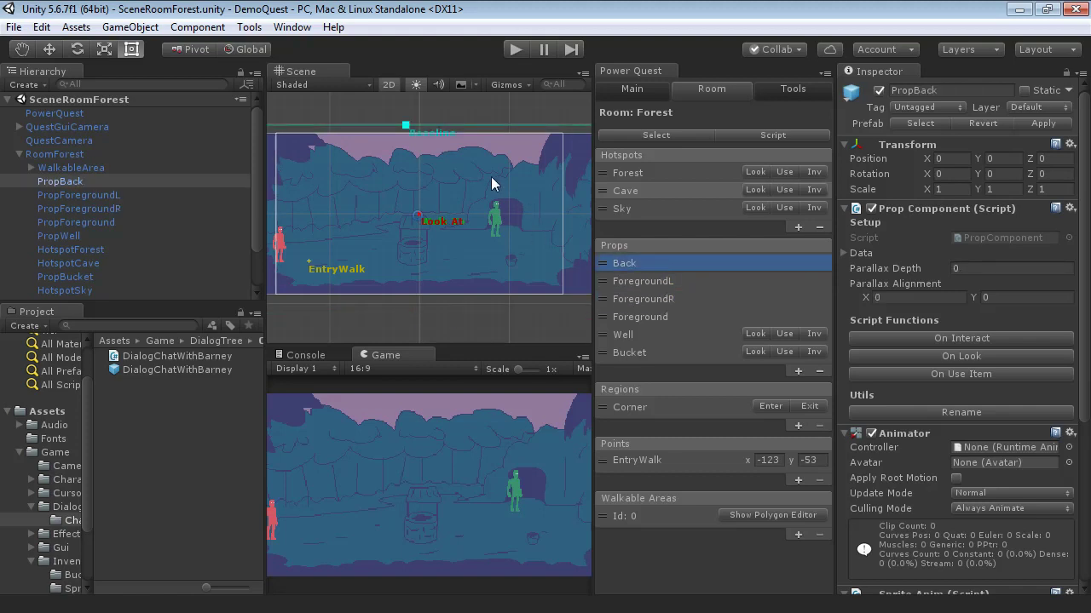
{"action": "left_click", "coordinate": [646, 281]}
{"action": "left_click", "coordinate": [643, 266]}
{"action": "left_click", "coordinate": [643, 281]}
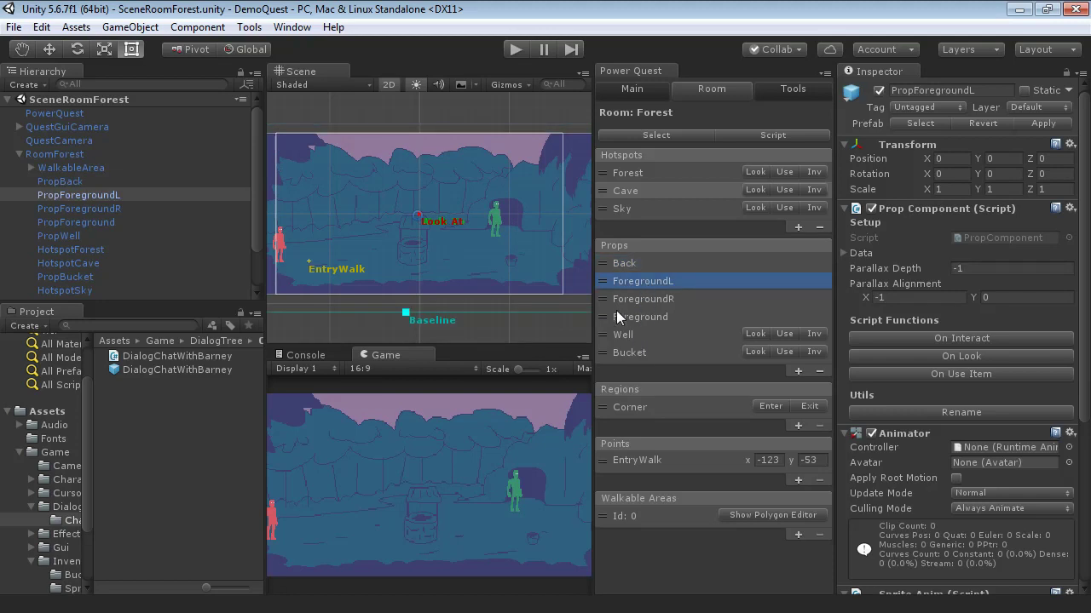
{"action": "left_click", "coordinate": [634, 335]}
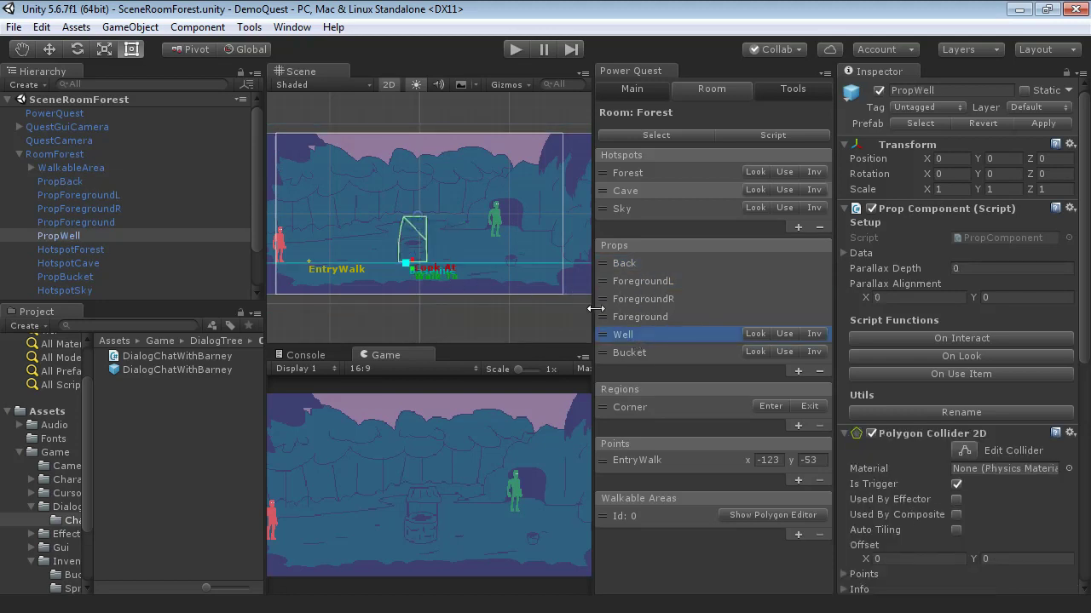
{"action": "left_click_drag", "start_coordinate": [594, 310], "coordinate": [608, 312]}
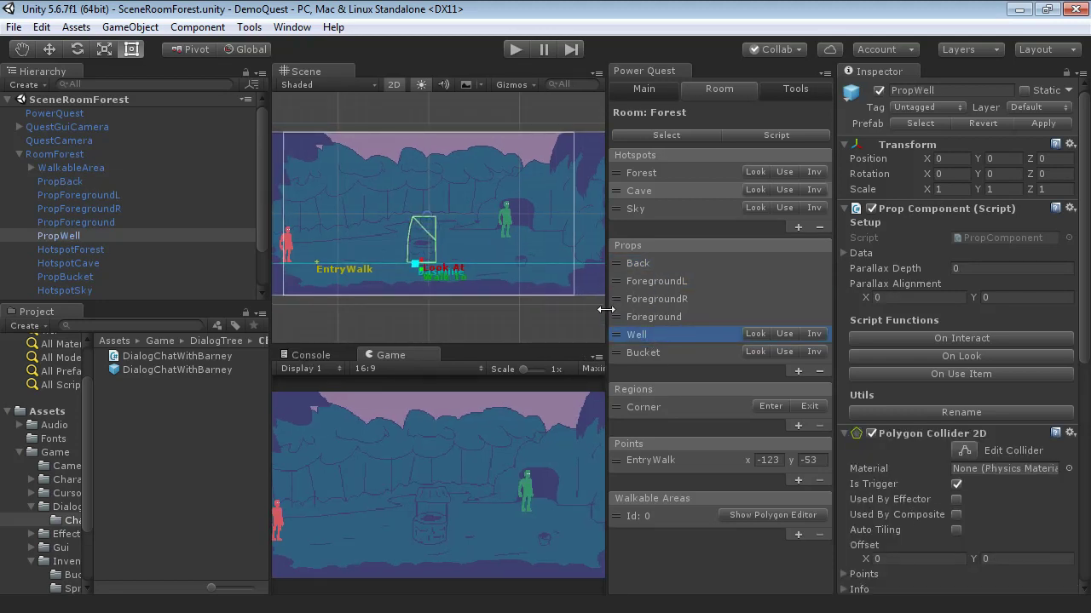